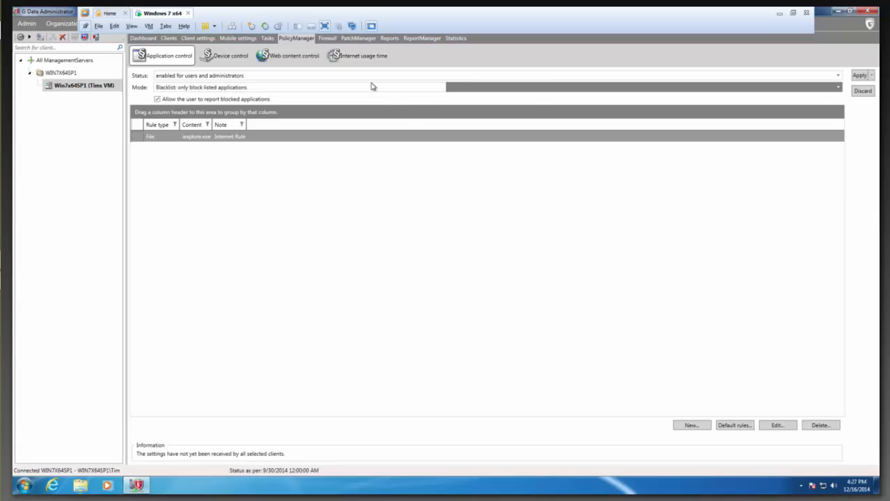
Set application control to enabled for users and administrators, with the blacklist mode that only blocks listed applications.
{"action": "left_click", "coordinate": [331, 76]}
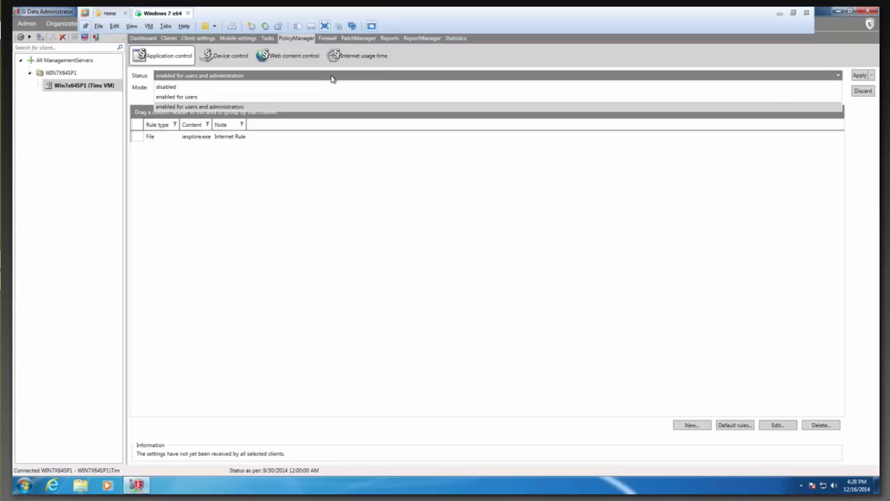
{"action": "left_click", "coordinate": [338, 105]}
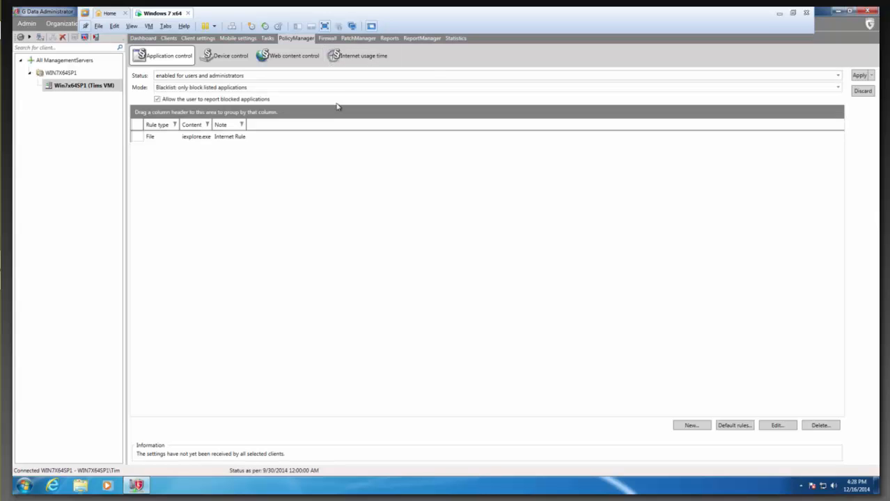
{"action": "left_click", "coordinate": [338, 87]}
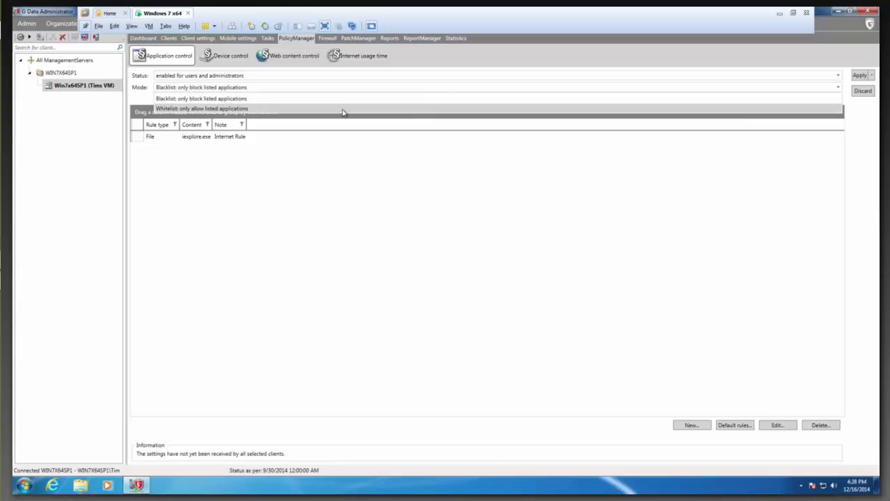
{"action": "left_click", "coordinate": [339, 102]}
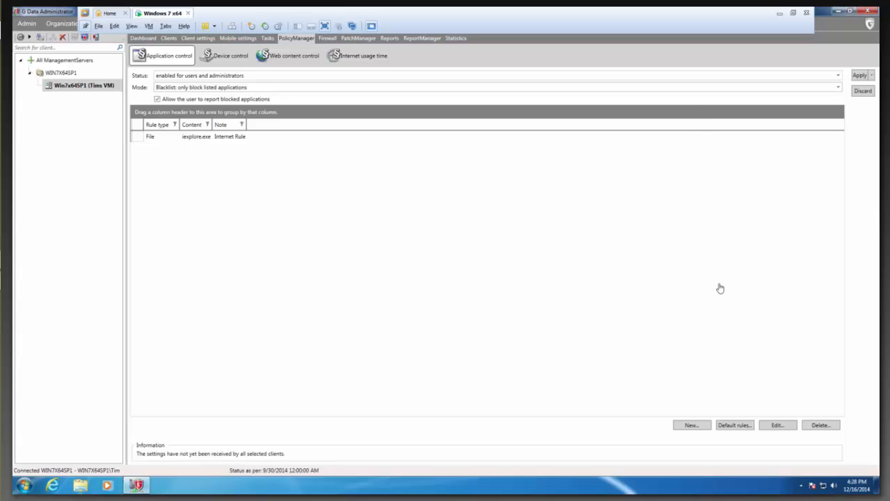
Create a new application control rule of type File and search for its file attributes on client Win7x64SP1.
{"action": "left_click", "coordinate": [691, 426]}
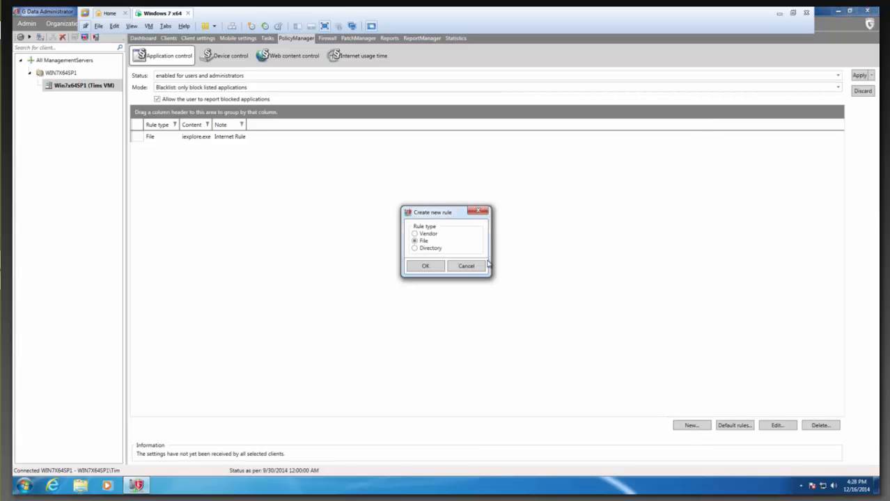
{"action": "left_click", "coordinate": [425, 268]}
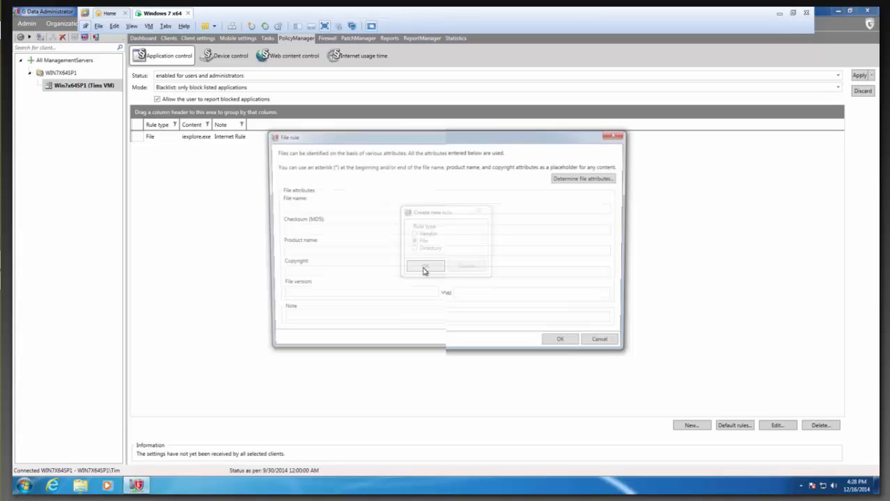
{"action": "left_click", "coordinate": [608, 182]}
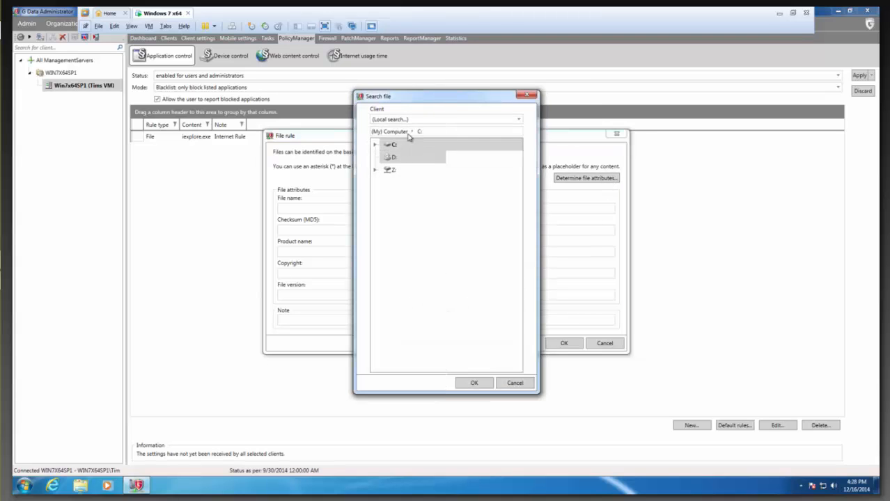
{"action": "left_click", "coordinate": [446, 120]}
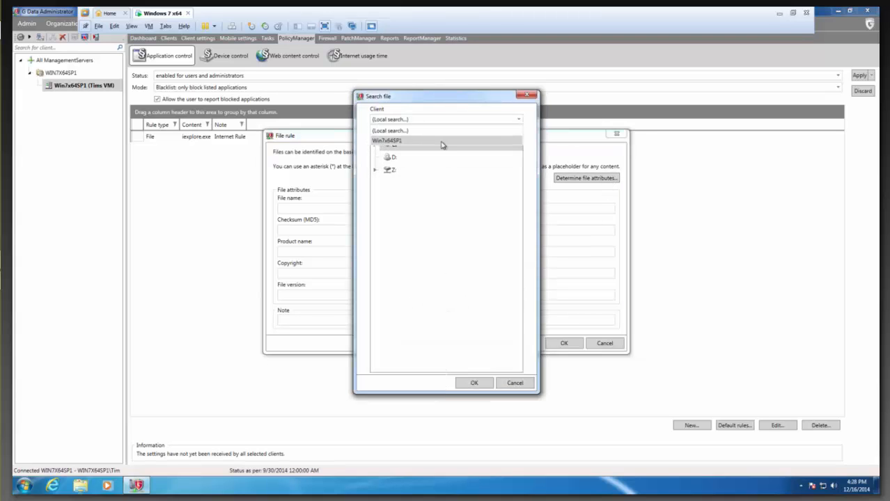
{"action": "left_click", "coordinate": [440, 141]}
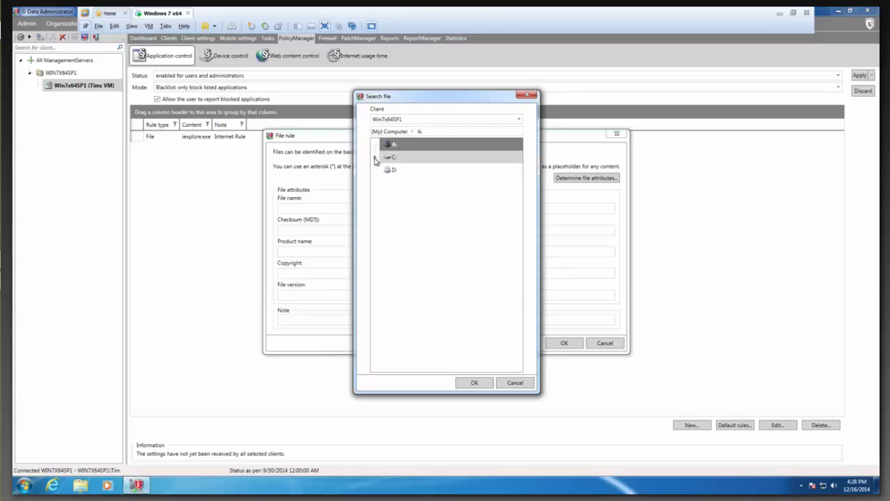
Fill the rule with the file name, MD5 checksum and product name of ieinstal.exe from C:\Program Files (x86)\Internet Explorer.
{"action": "left_click", "coordinate": [375, 157]}
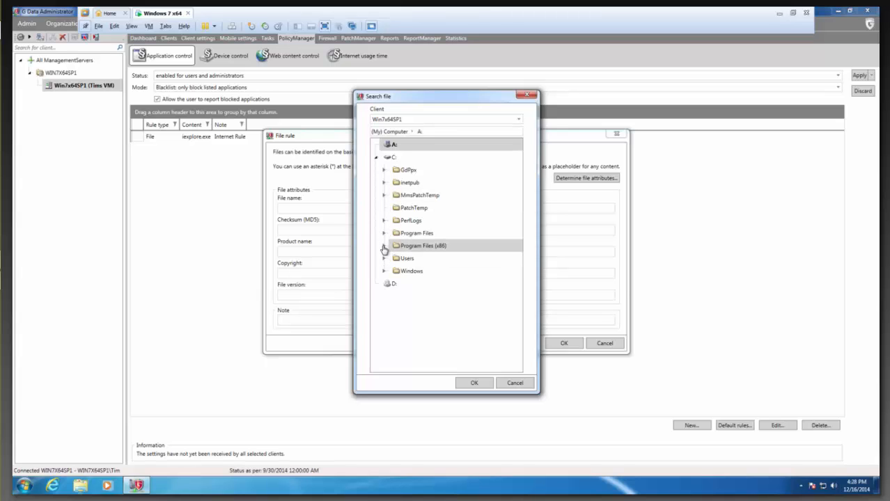
{"action": "left_click", "coordinate": [383, 247]}
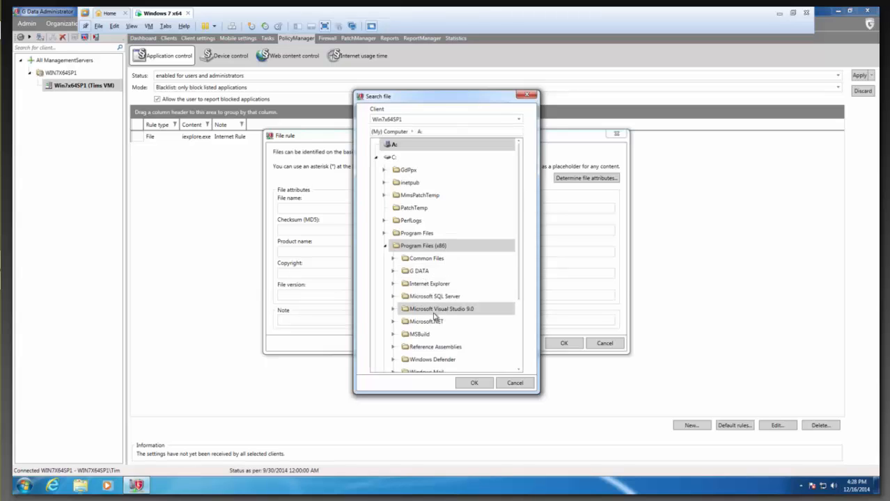
{"action": "left_click", "coordinate": [392, 284]}
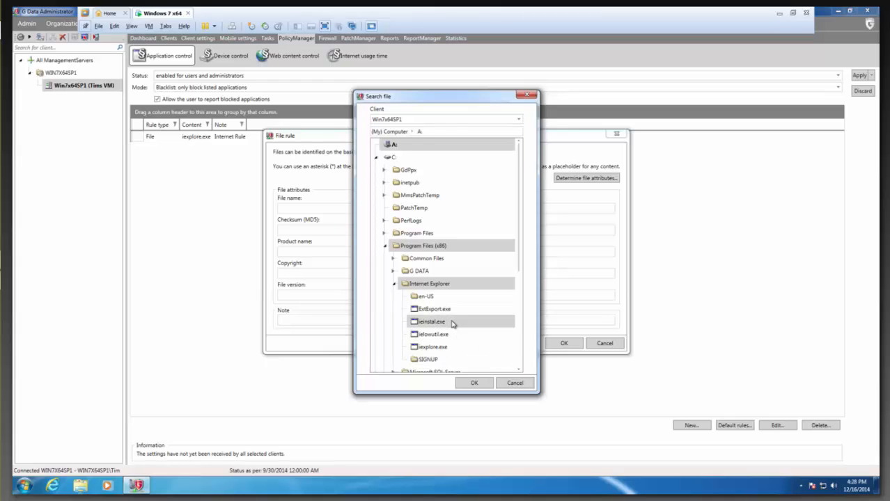
{"action": "left_click", "coordinate": [452, 323]}
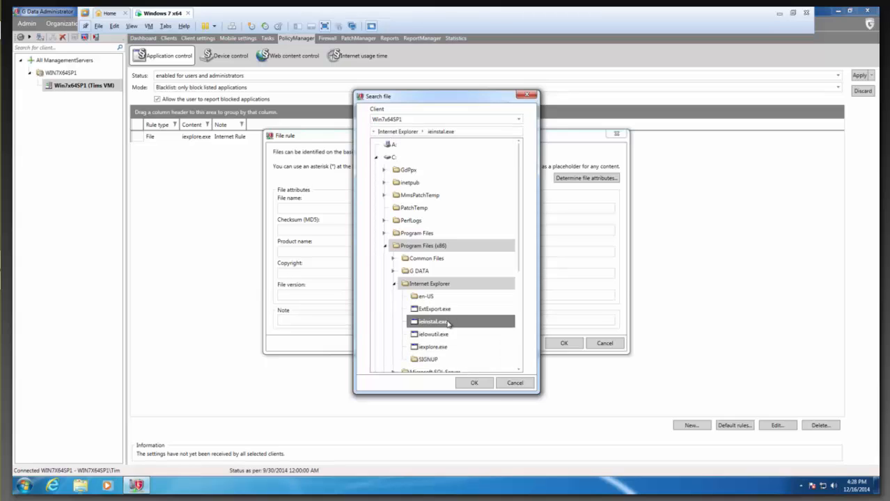
{"action": "left_click", "coordinate": [473, 384]}
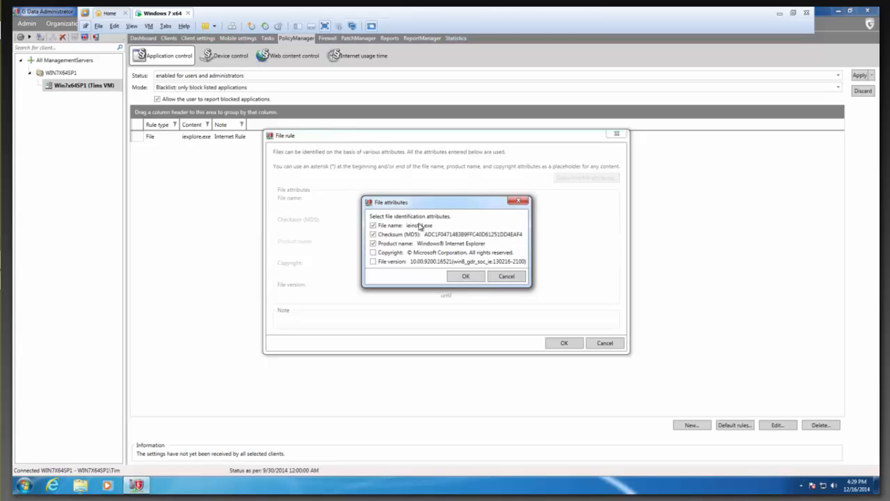
{"action": "left_click", "coordinate": [465, 276]}
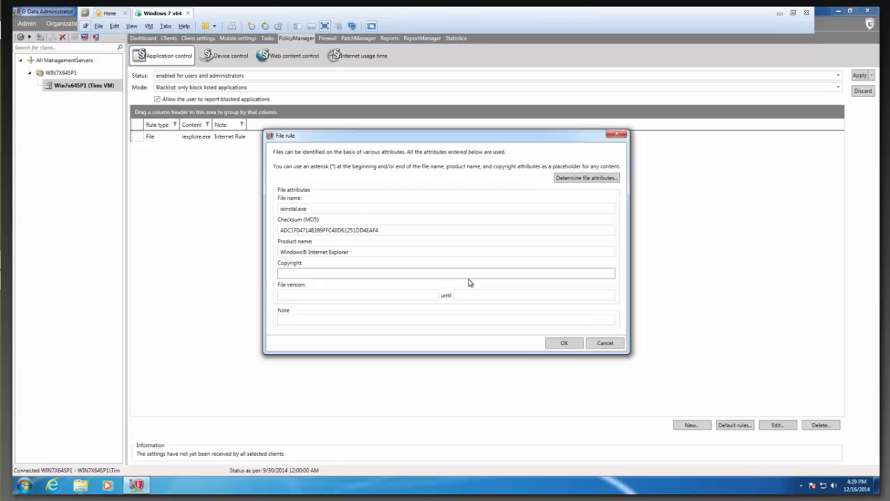
Add the note "Blocked Application" to the file rule, save it and apply the application control settings.
{"action": "left_click", "coordinate": [448, 320]}
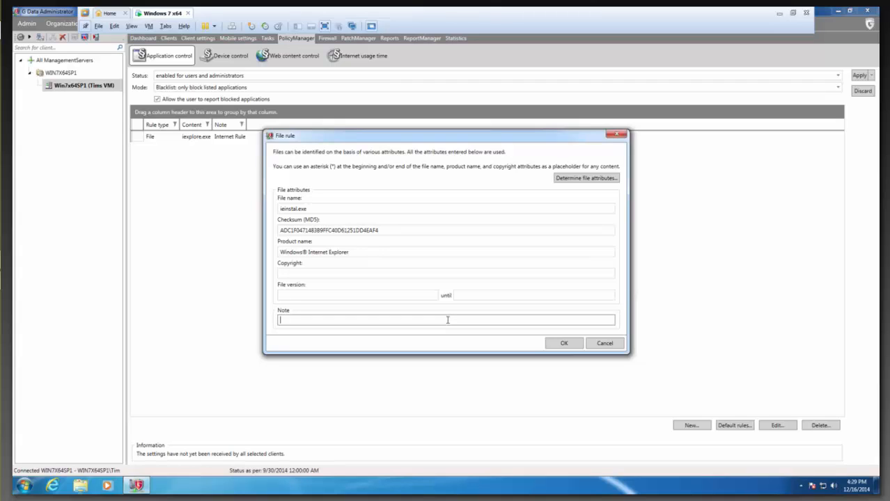
{"action": "type", "text": "Blocked Application"}
{"action": "left_click", "coordinate": [564, 344]}
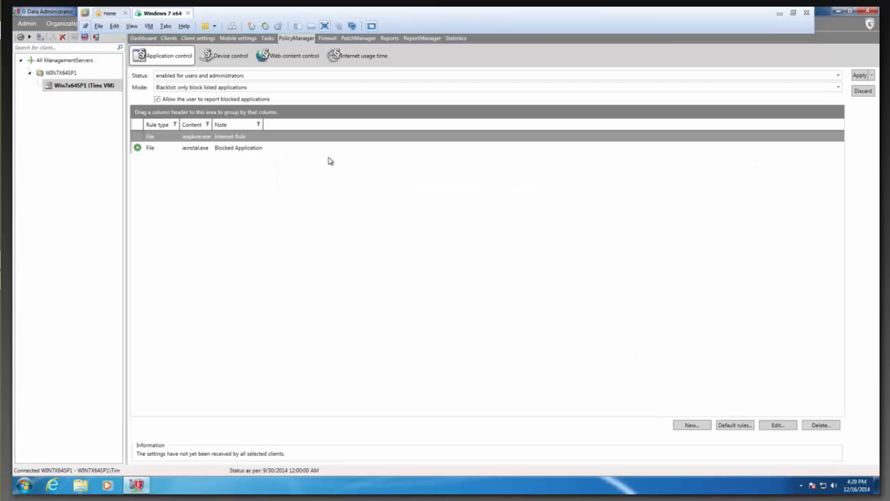
{"action": "left_click", "coordinate": [241, 149]}
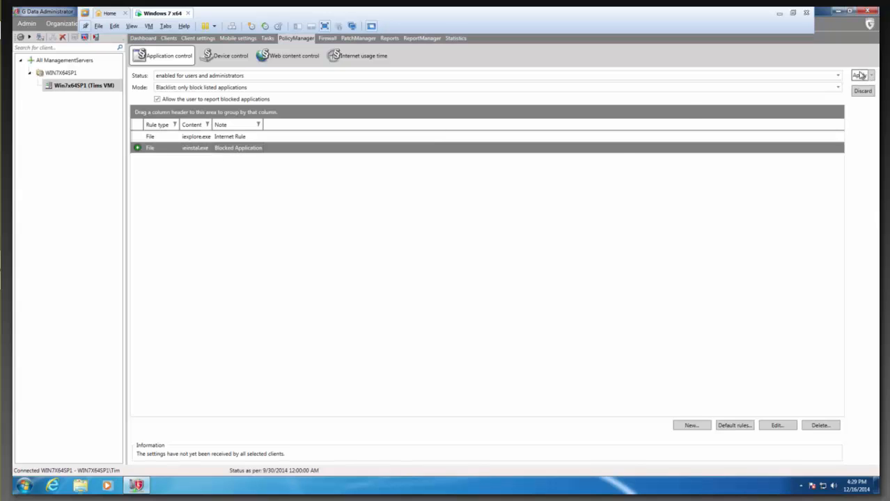
{"action": "left_click", "coordinate": [860, 76]}
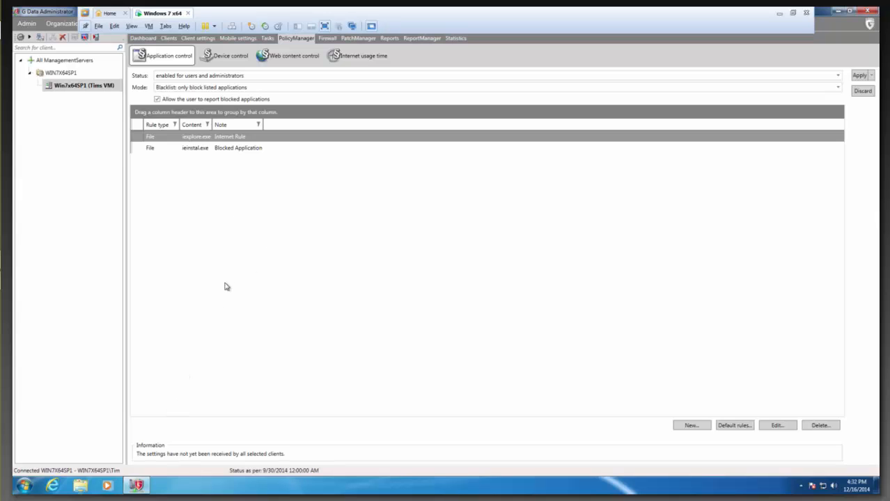
Open the software inventory in the clients area for the selected client.
{"action": "left_click", "coordinate": [169, 39]}
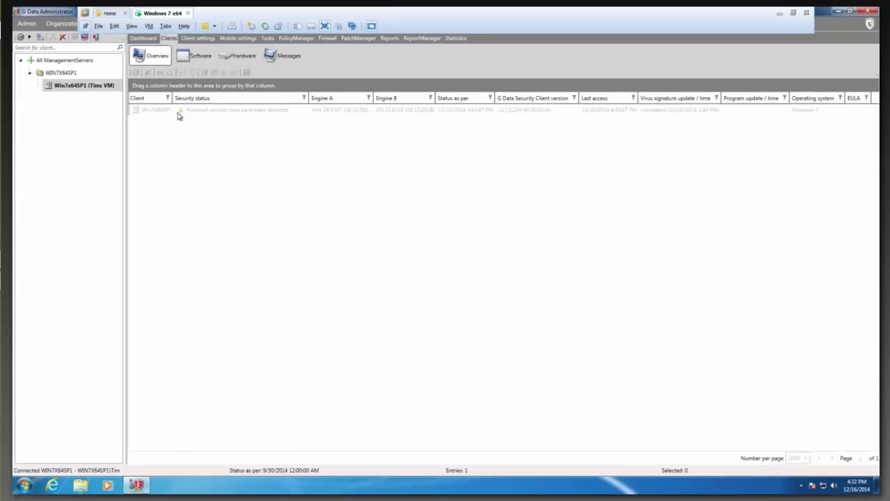
{"action": "left_click", "coordinate": [195, 57]}
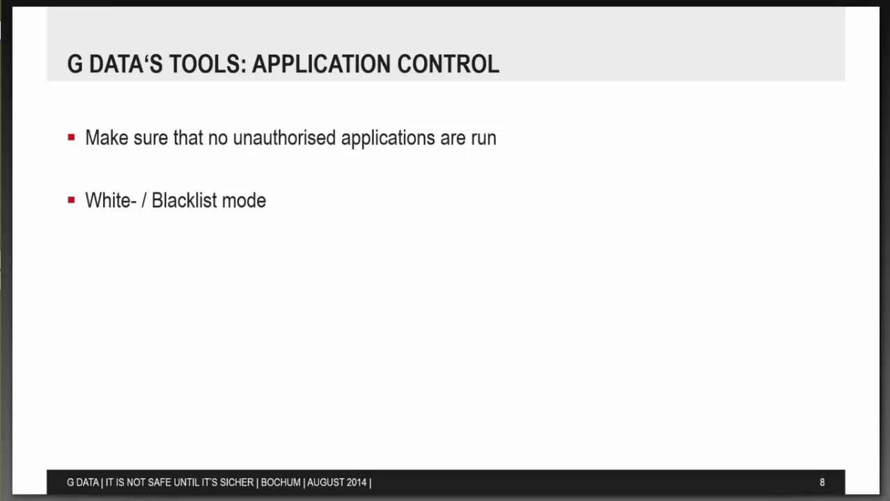
{"action": "key", "text": "Right"}
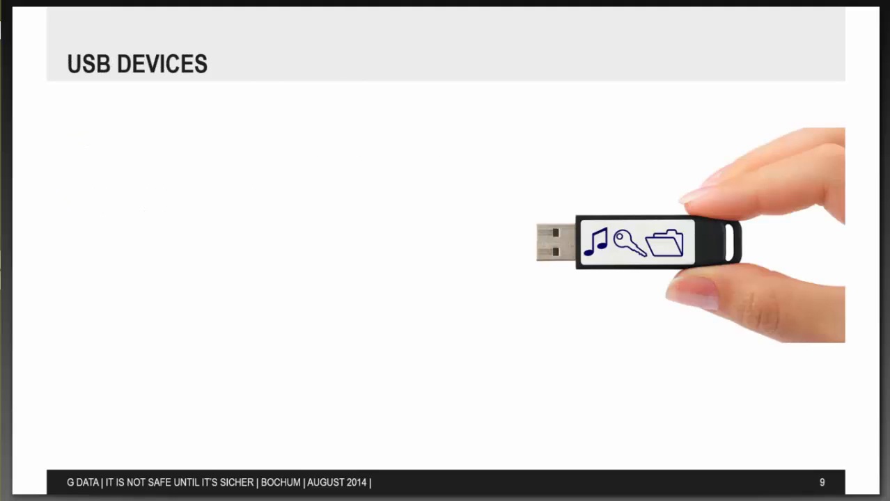
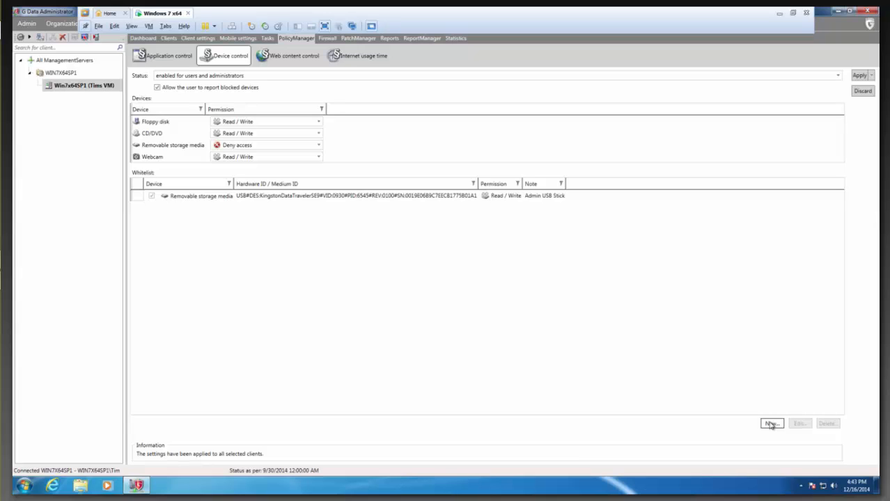
Start a new device control whitelist entry for removable storage media with Read / Write permission.
{"action": "left_click", "coordinate": [771, 424]}
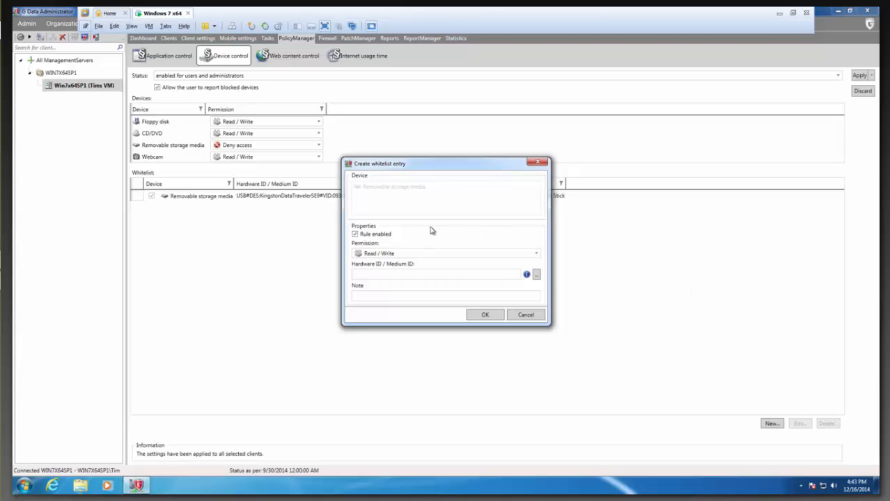
{"action": "left_click", "coordinate": [398, 255]}
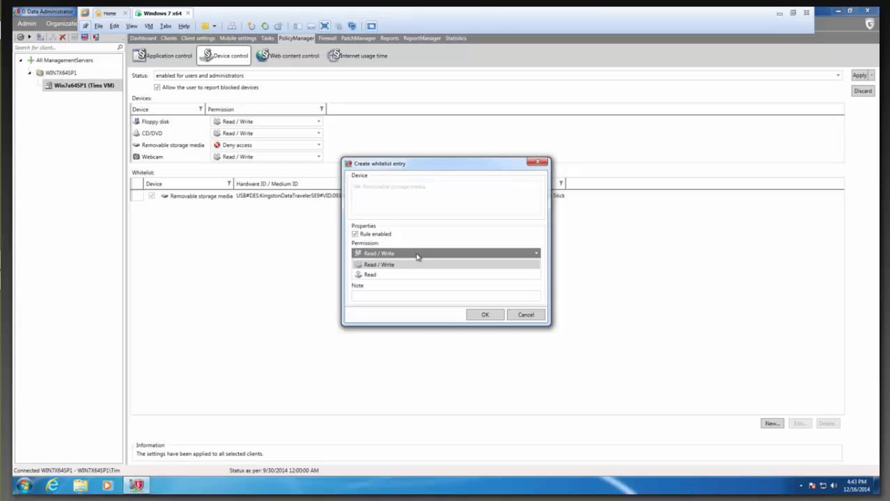
{"action": "left_click", "coordinate": [537, 255]}
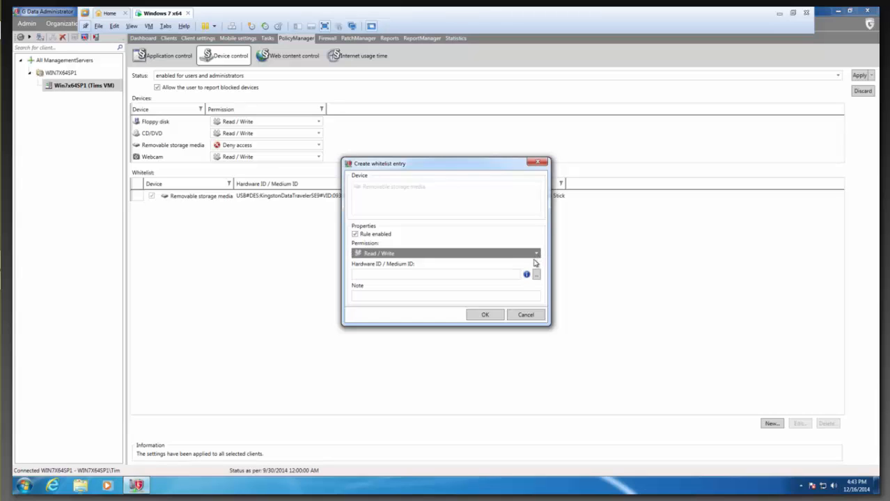
{"action": "left_click", "coordinate": [470, 274]}
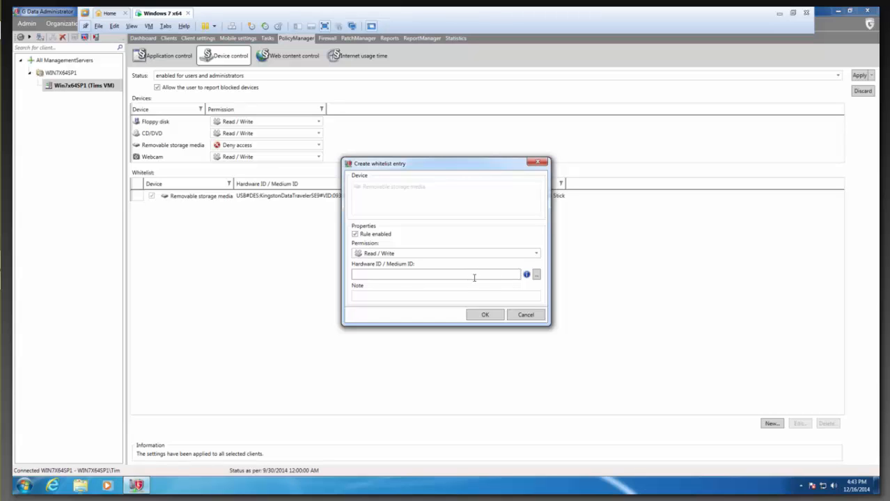
Read the whitelist entry's hardware ID from the SanDisk Cruzer Micro USB Device, using Win7x64SP1 as the source.
{"action": "left_click", "coordinate": [537, 276]}
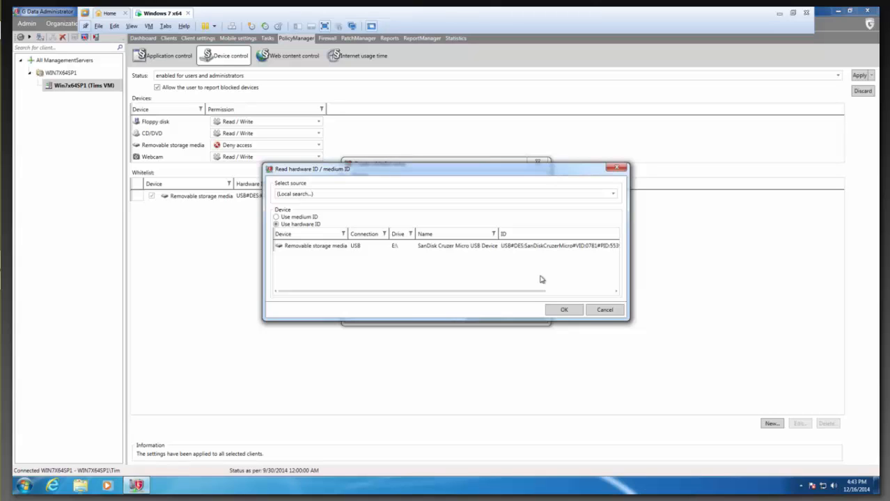
{"action": "left_click_drag", "start_coordinate": [542, 292], "coordinate": [479, 290]}
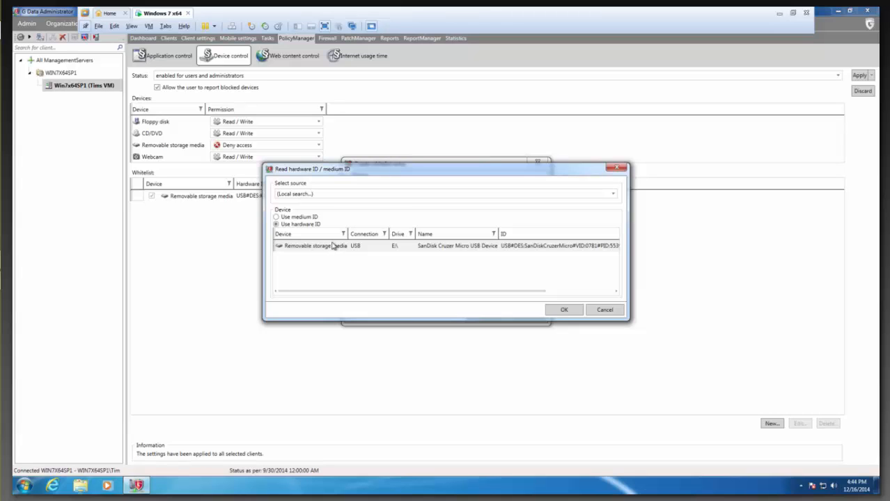
{"action": "left_click", "coordinate": [359, 195]}
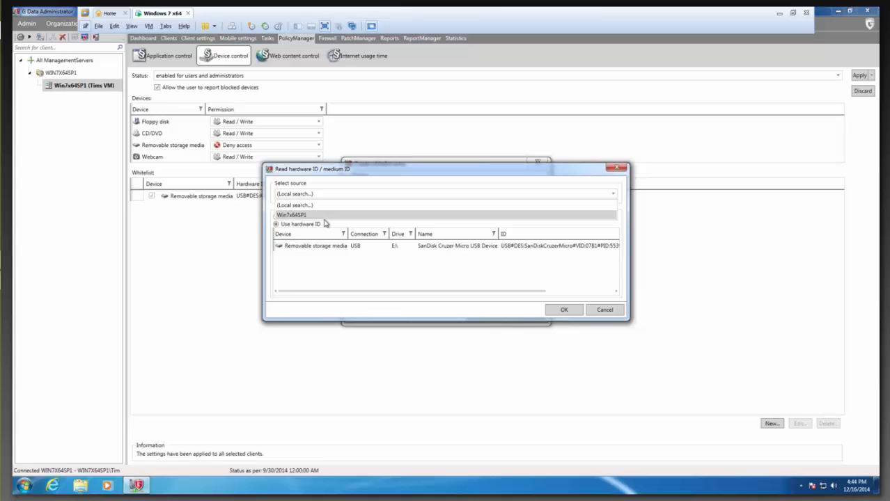
{"action": "left_click", "coordinate": [323, 217]}
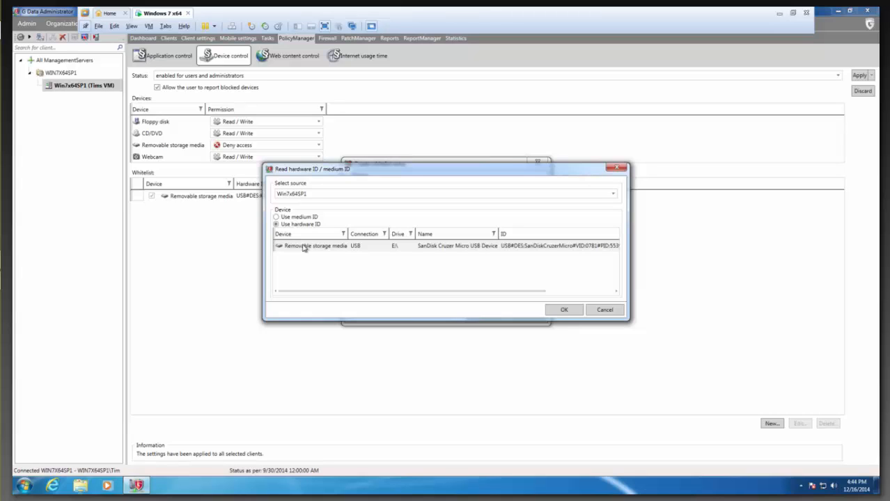
{"action": "left_click", "coordinate": [437, 252]}
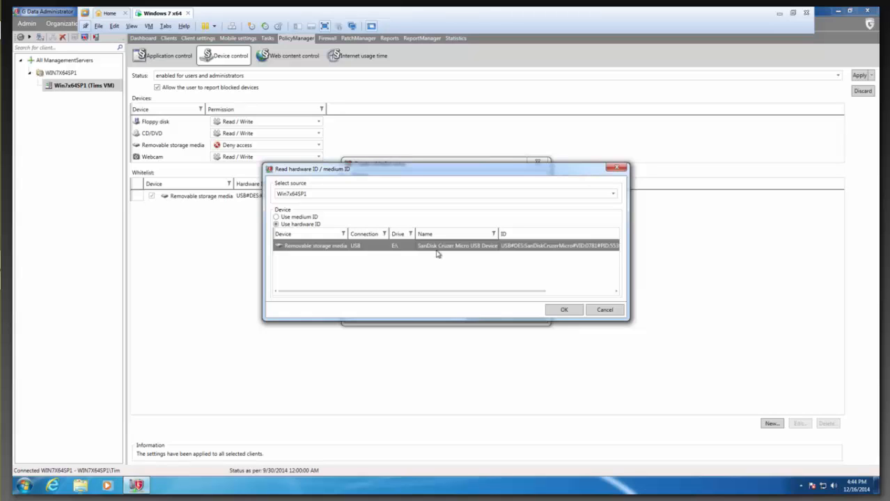
{"action": "left_click", "coordinate": [557, 310]}
Add the note "Admin USB pendrive" to the whitelist entry, save it and select it in the whitelist.
{"action": "left_click", "coordinate": [477, 297]}
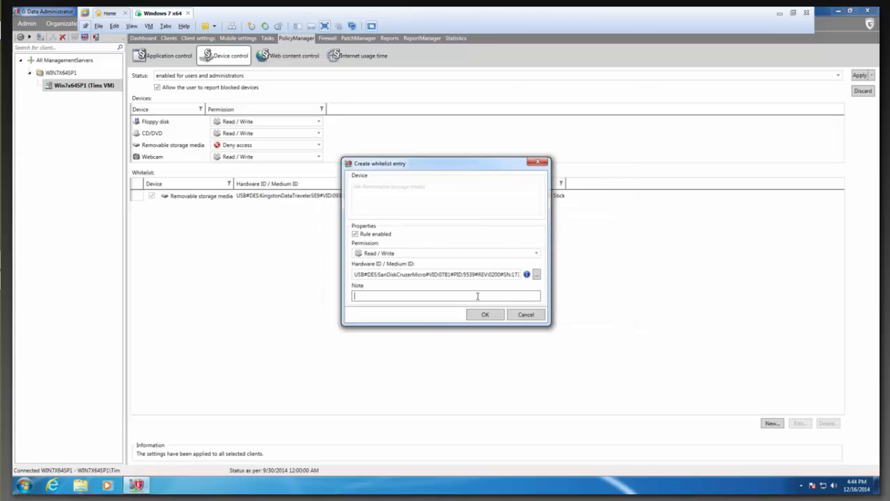
{"action": "type", "text": "Admin USB pendrive"}
{"action": "left_click", "coordinate": [491, 317]}
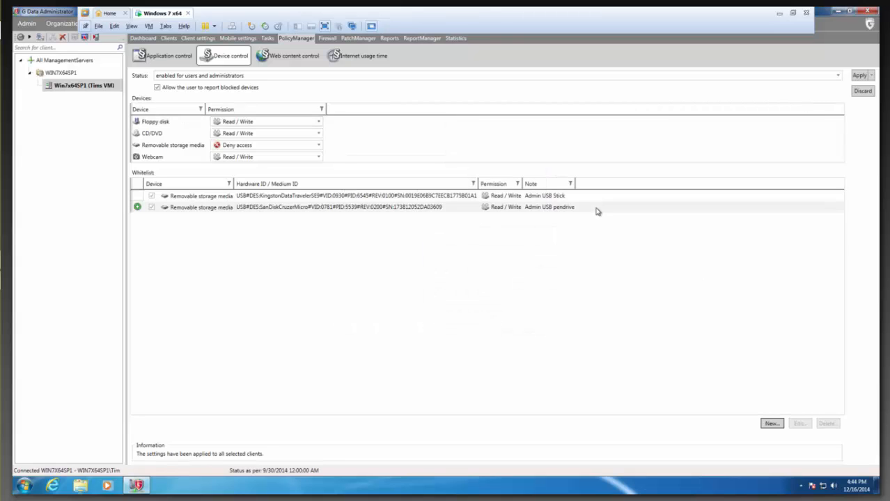
{"action": "left_click", "coordinate": [596, 211]}
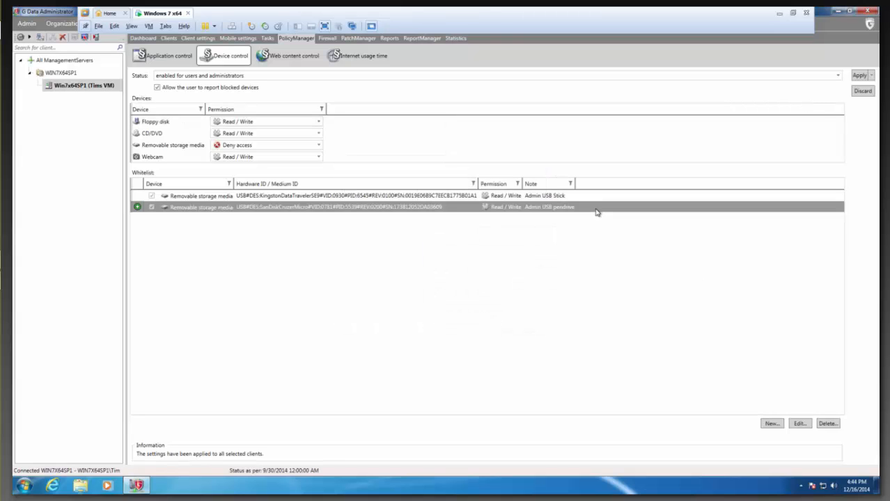
Apply the device control settings, including the new whitelist entry for the admin USB pendrive, to the selected client.
{"action": "left_click", "coordinate": [859, 76]}
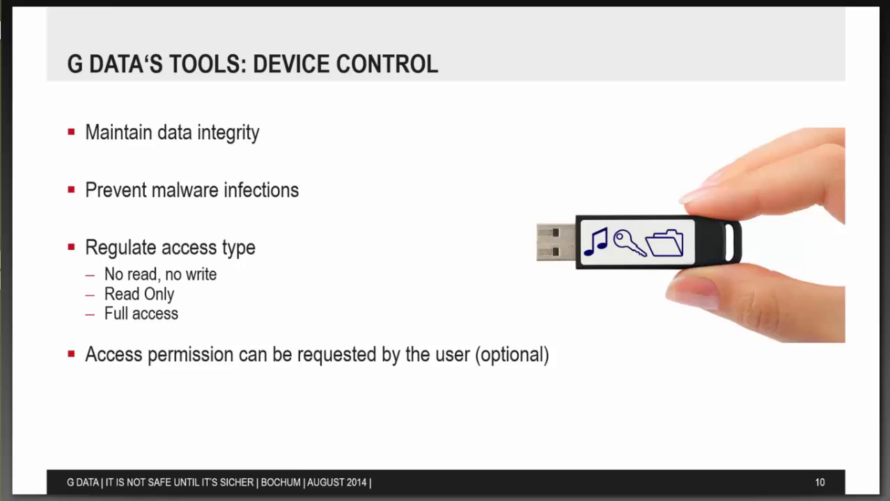
{"action": "key", "text": "Right"}
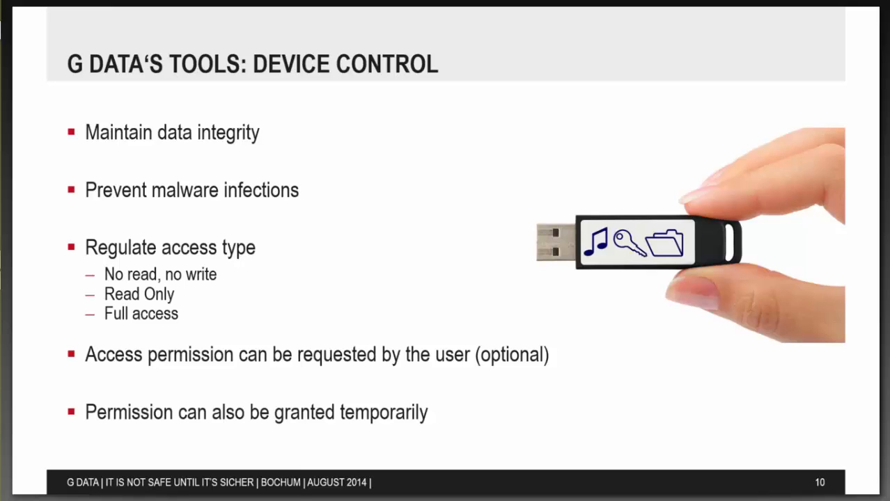
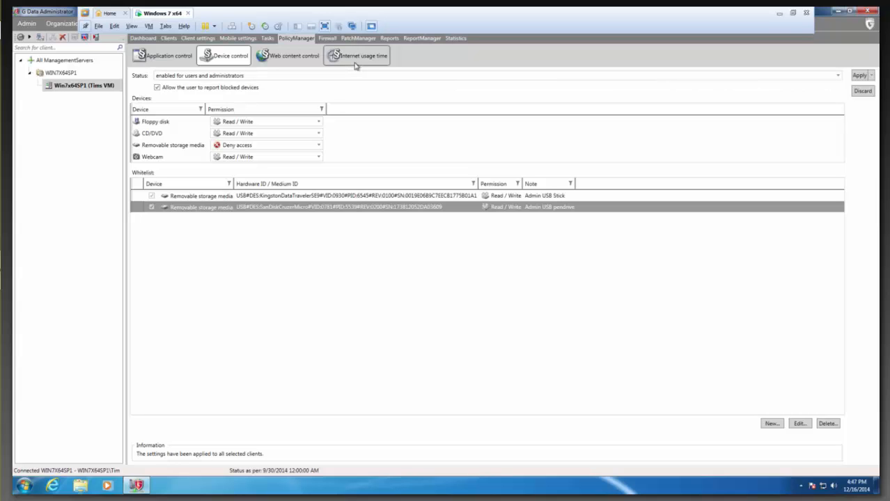
Enable the internet usage time policy for users and administrators and turn on monitoring of internet usage time.
{"action": "left_click", "coordinate": [359, 62]}
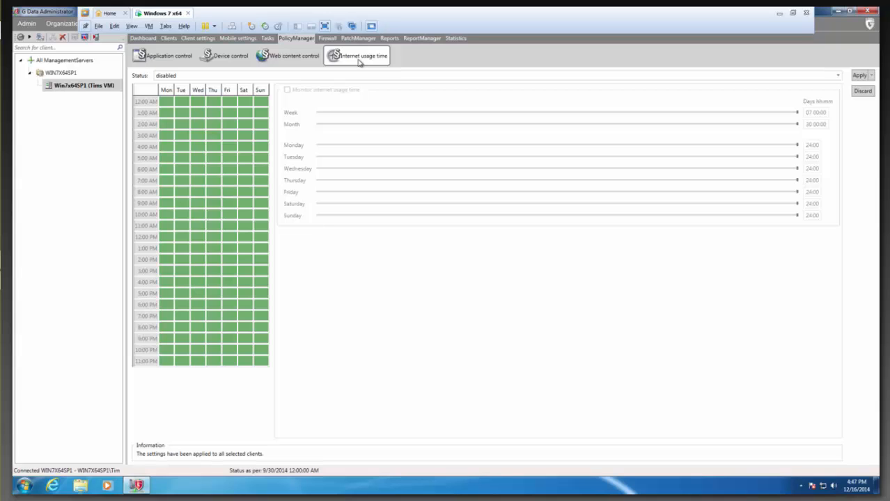
{"action": "left_click", "coordinate": [260, 78]}
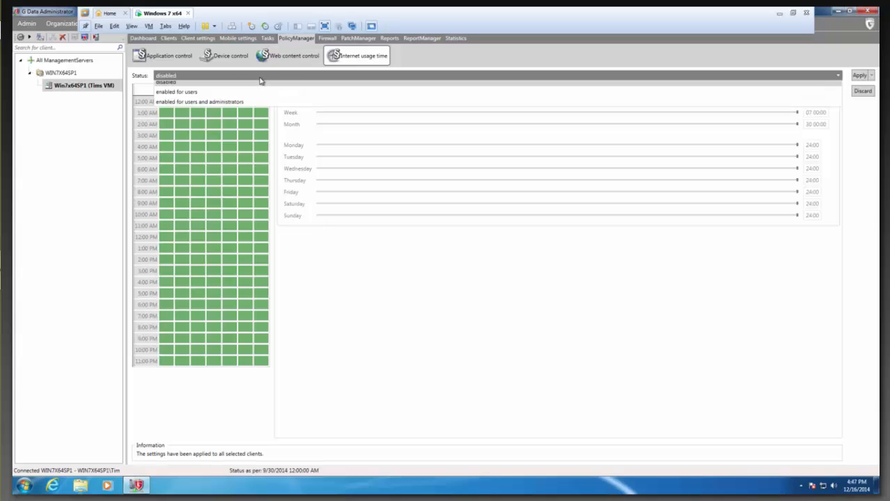
{"action": "left_click", "coordinate": [259, 106]}
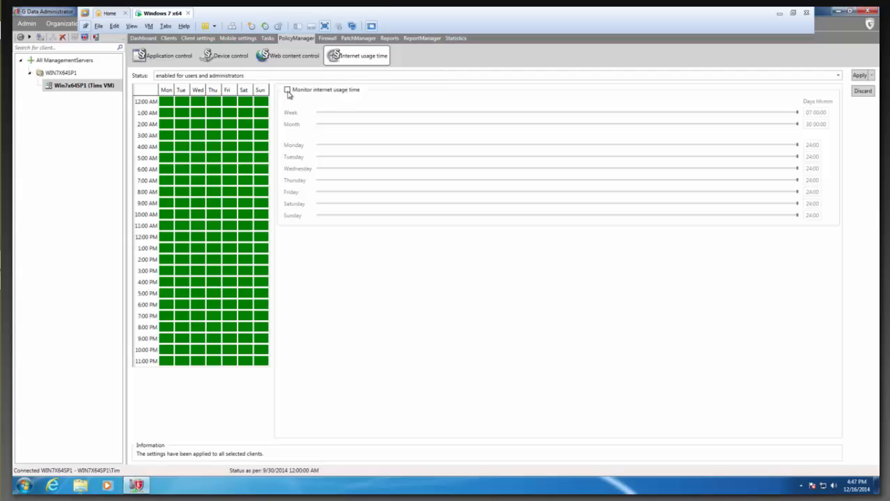
{"action": "left_click", "coordinate": [287, 90]}
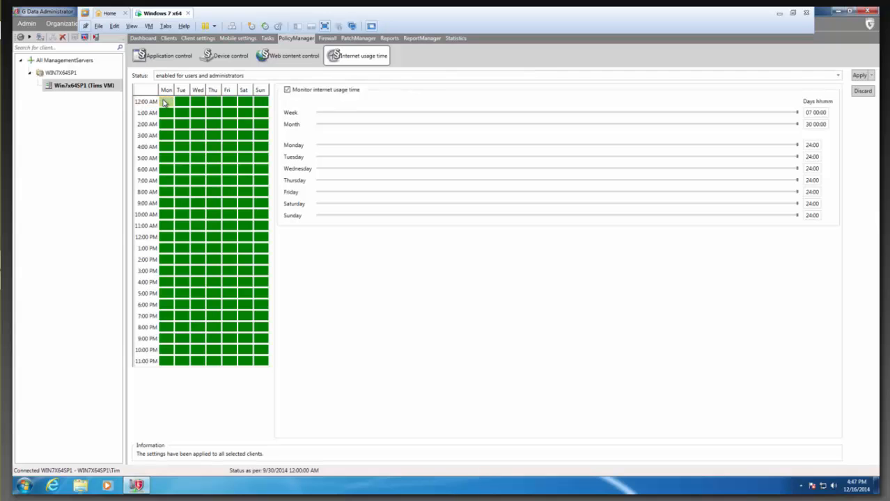
Block internet usage on all seven days for the hourly slots 12:00 AM to 10:00 AM and 1:00 PM to 11:00 PM.
{"action": "left_click_drag", "start_coordinate": [166, 102], "coordinate": [269, 217]}
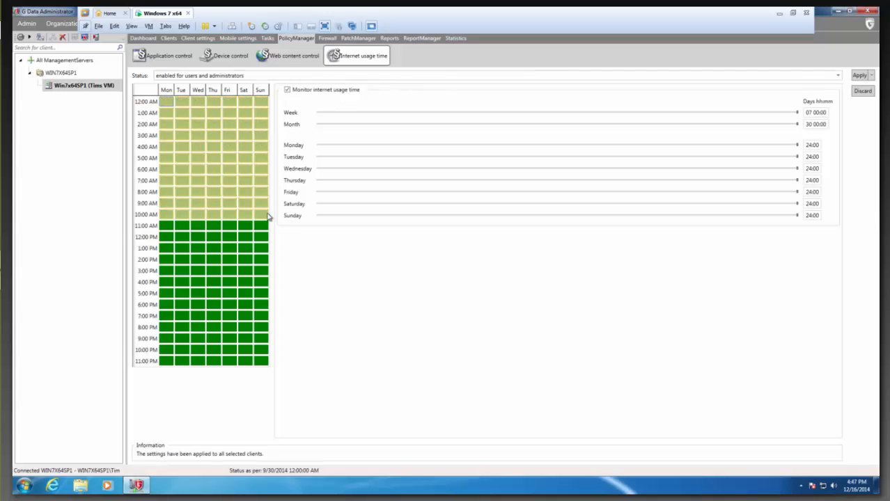
{"action": "right_click", "coordinate": [223, 182]}
{"action": "left_click", "coordinate": [240, 199]}
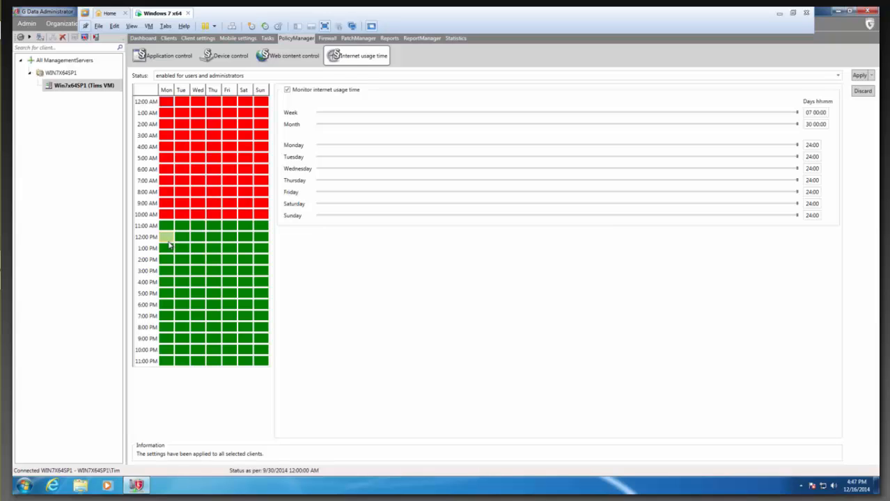
{"action": "left_click_drag", "start_coordinate": [167, 248], "coordinate": [261, 362]}
{"action": "right_click", "coordinate": [261, 363]}
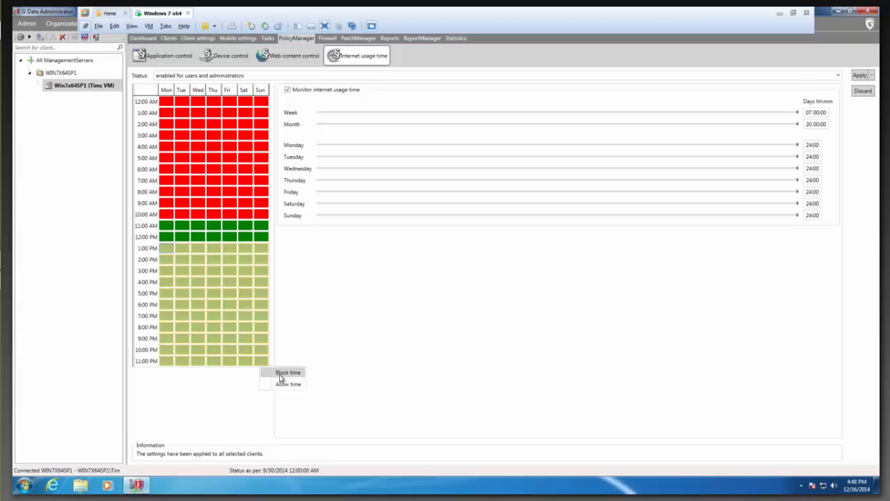
{"action": "left_click", "coordinate": [286, 373]}
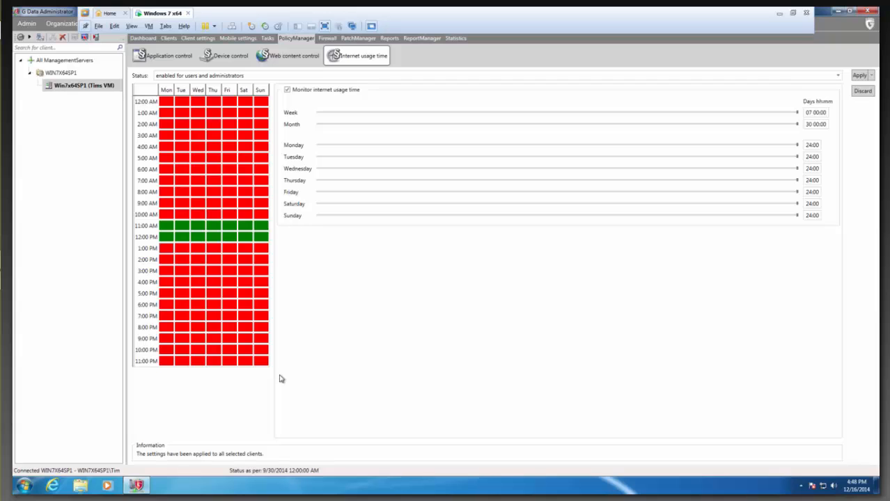
Switch to the web content control settings without applying the internet usage time changes.
{"action": "left_click", "coordinate": [312, 60]}
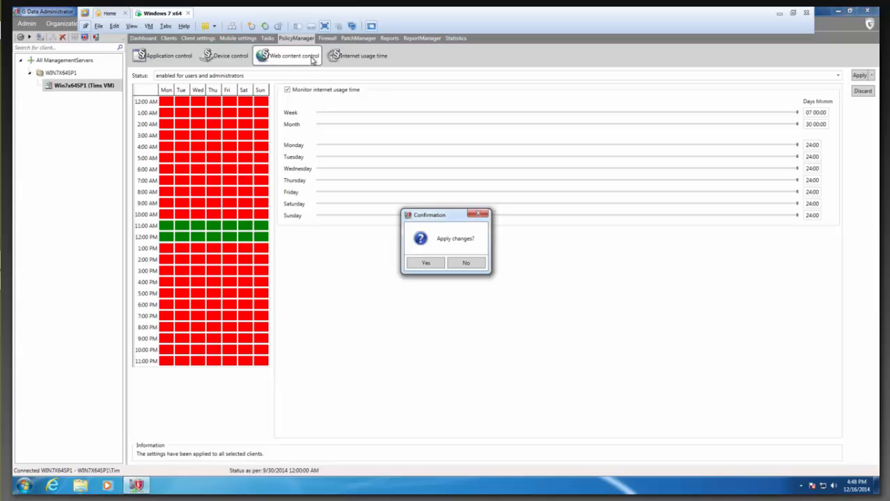
{"action": "left_click", "coordinate": [464, 263]}
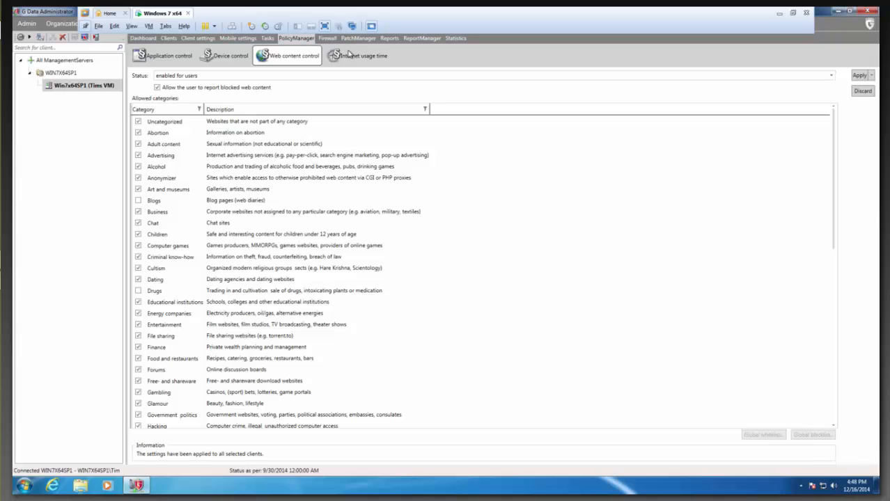
Return to the internet usage time policy, set its status to enabled for users and administrators, and turn on usage time monitoring.
{"action": "left_click", "coordinate": [351, 56]}
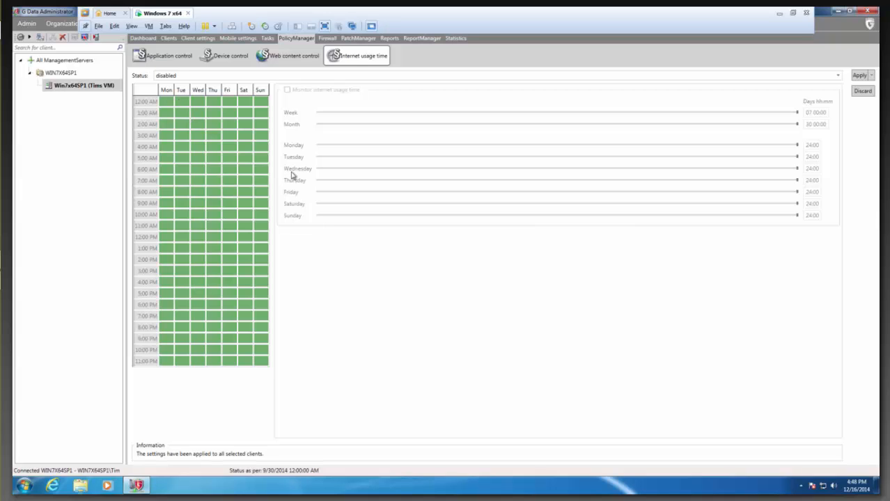
{"action": "left_click", "coordinate": [254, 78]}
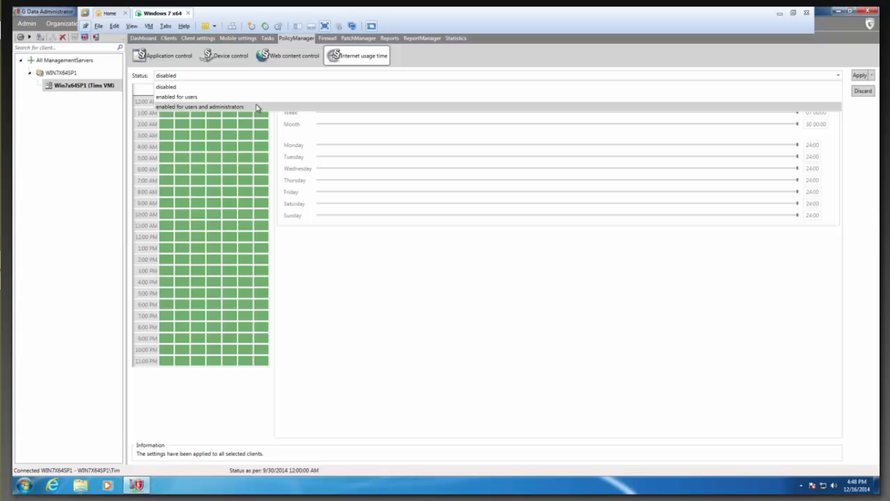
{"action": "left_click", "coordinate": [255, 106]}
{"action": "left_click", "coordinate": [294, 91]}
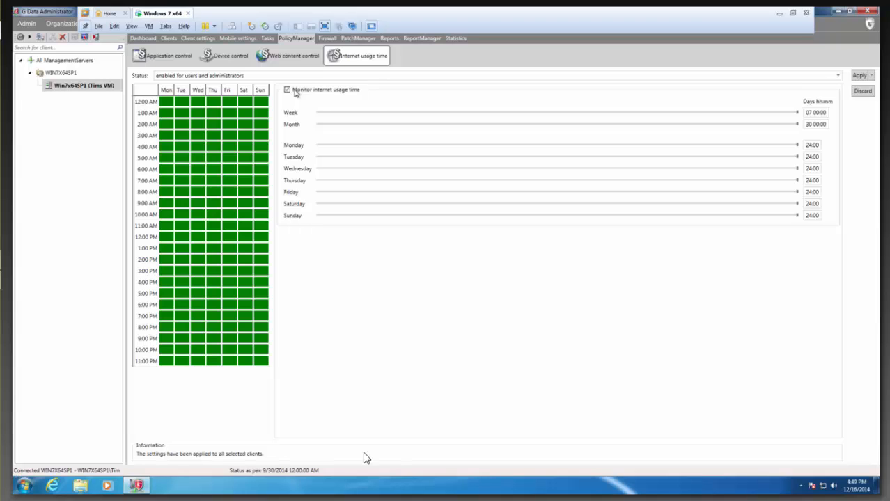
Close the server settings without saving any changes to the synchronization options.
{"action": "mouse_move", "coordinate": [821, 471]}
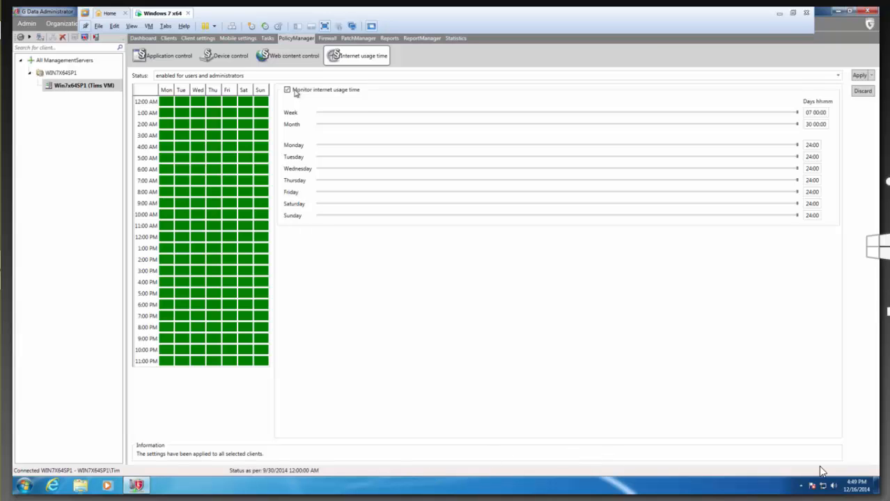
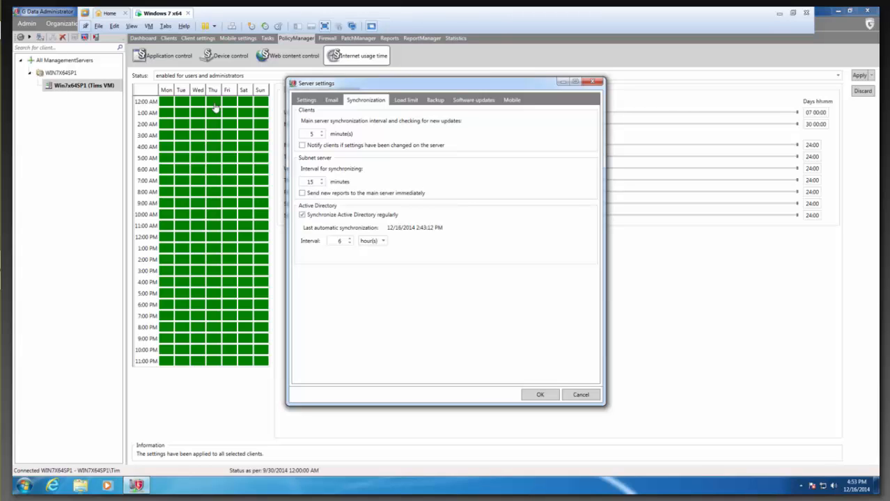
{"action": "left_click", "coordinate": [580, 394]}
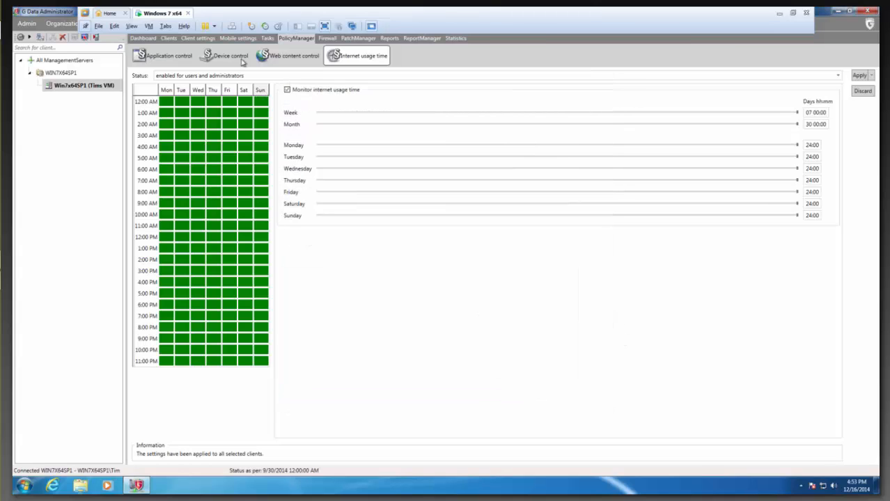